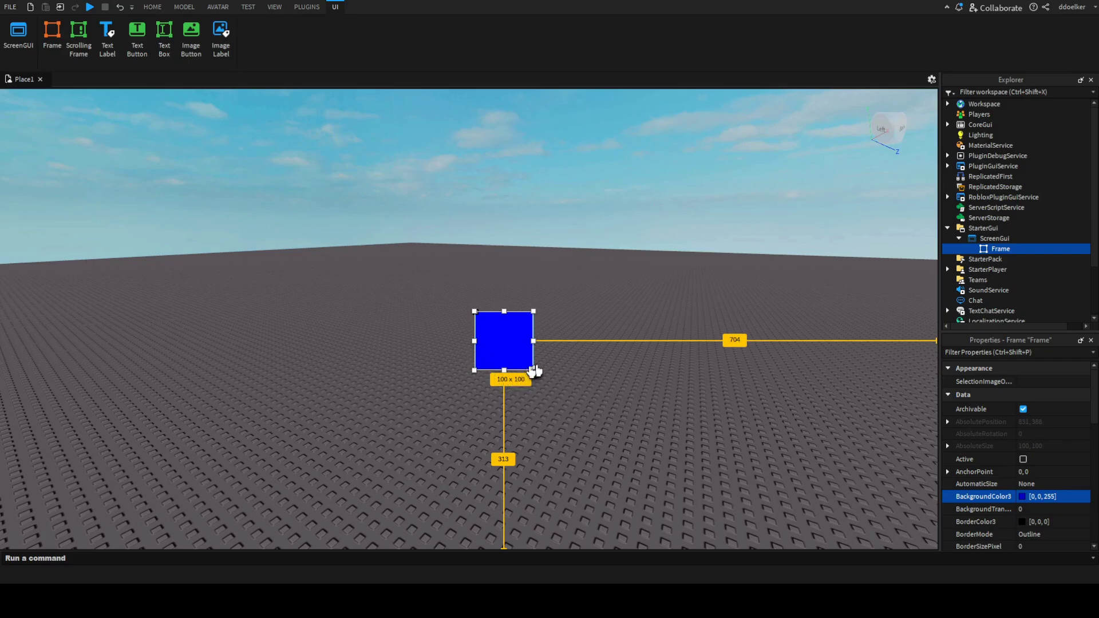
- Resize the Frame to 450 x 309 and give it a grey 138, 138, 138 background
{"action": "left_click_drag", "start_coordinate": [534, 371], "coordinate": [734, 489]}
{"action": "left_click_drag", "start_coordinate": [655, 442], "coordinate": [518, 359]}
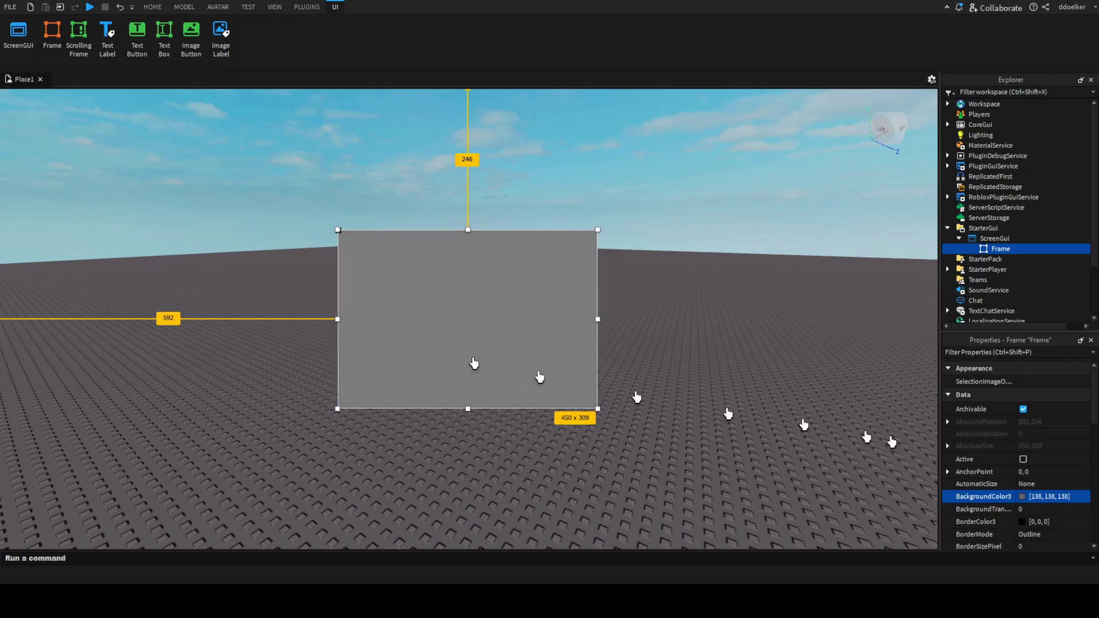
- Insert a UIGradient under the Frame and select its Color property
{"action": "left_click", "coordinate": [1000, 258]}
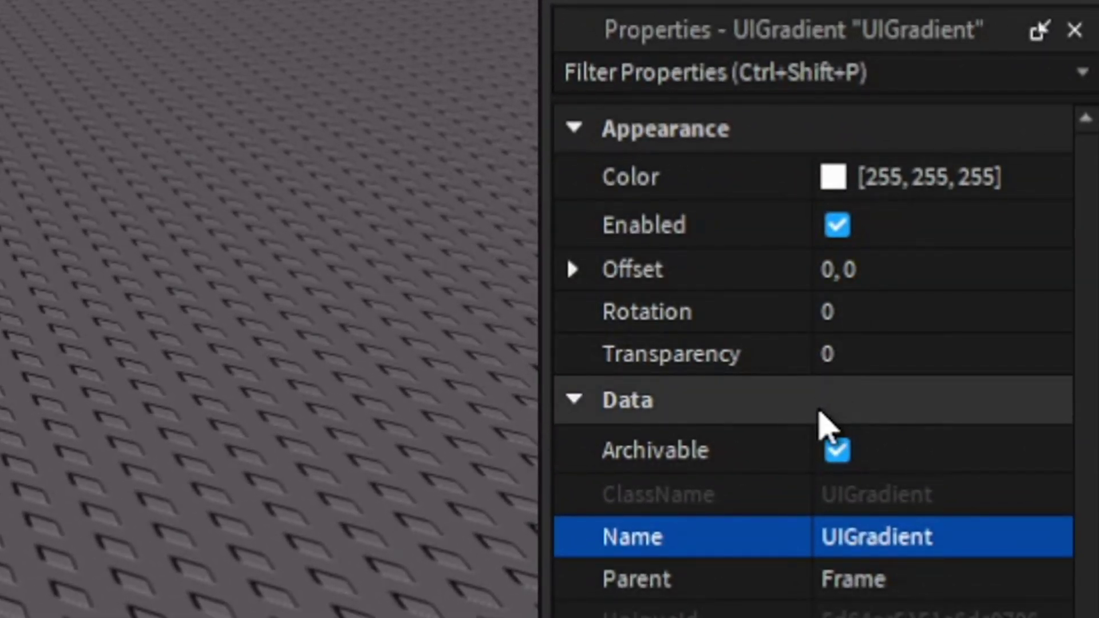
{"action": "scroll", "coordinate": [812, 422], "scroll_direction": "down", "scroll_amount": 1}
{"action": "scroll", "coordinate": [798, 422], "scroll_direction": "up", "scroll_amount": 1}
{"action": "left_click", "coordinate": [870, 177]}
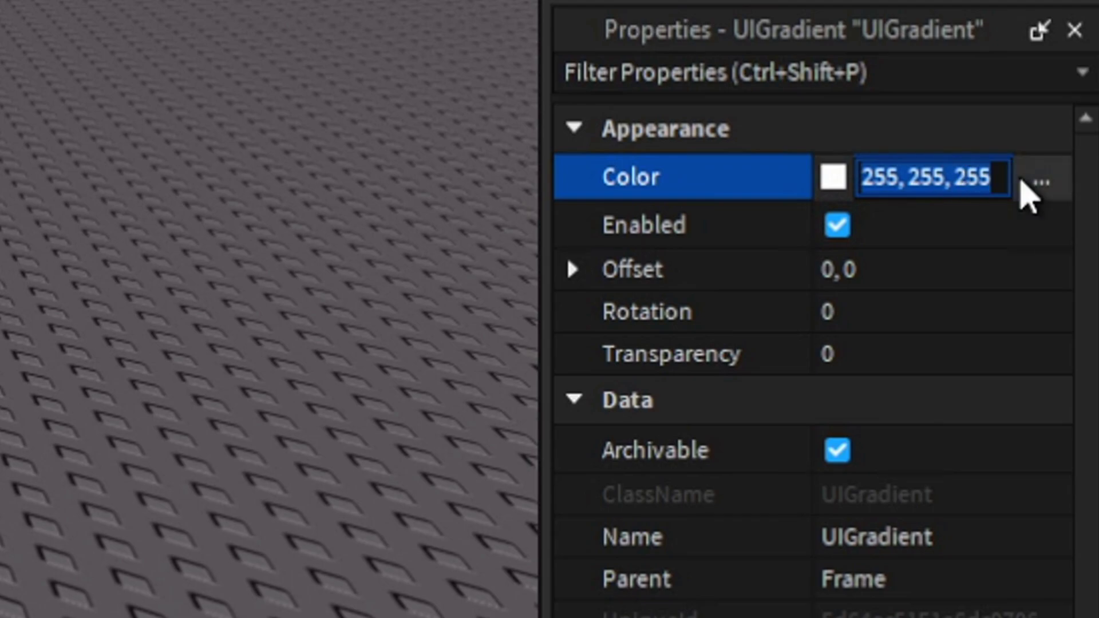
- Set the UIGradient's ColorSequence keypoints to shades of blue in the sequence editor
{"action": "left_click", "coordinate": [1046, 182]}
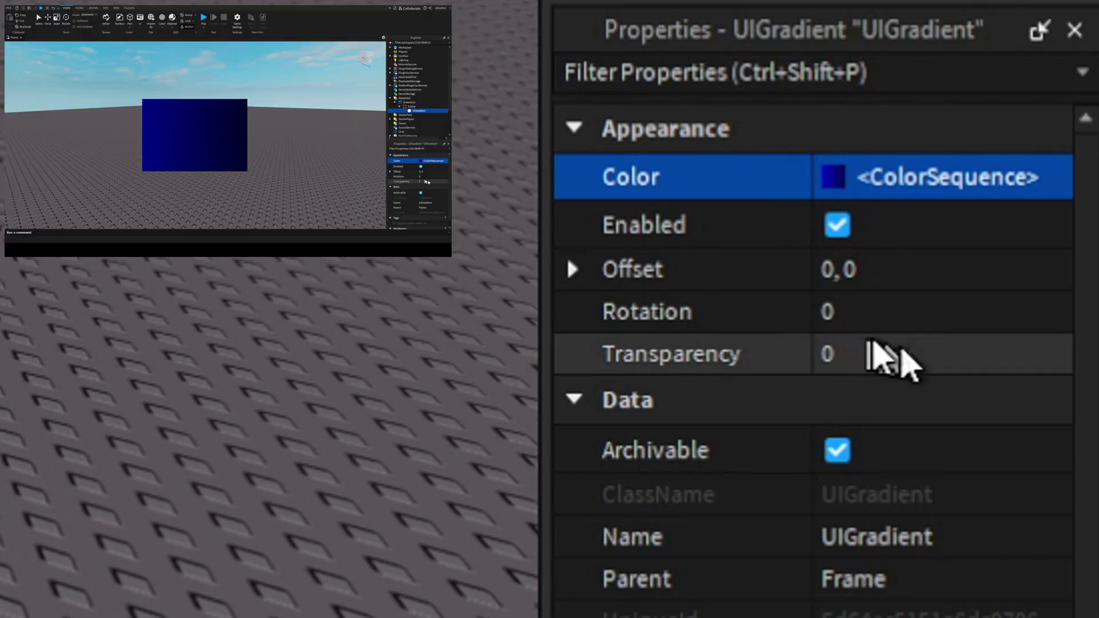
- Set the UIGradient's Rotation to 90
{"action": "left_click", "coordinate": [916, 325]}
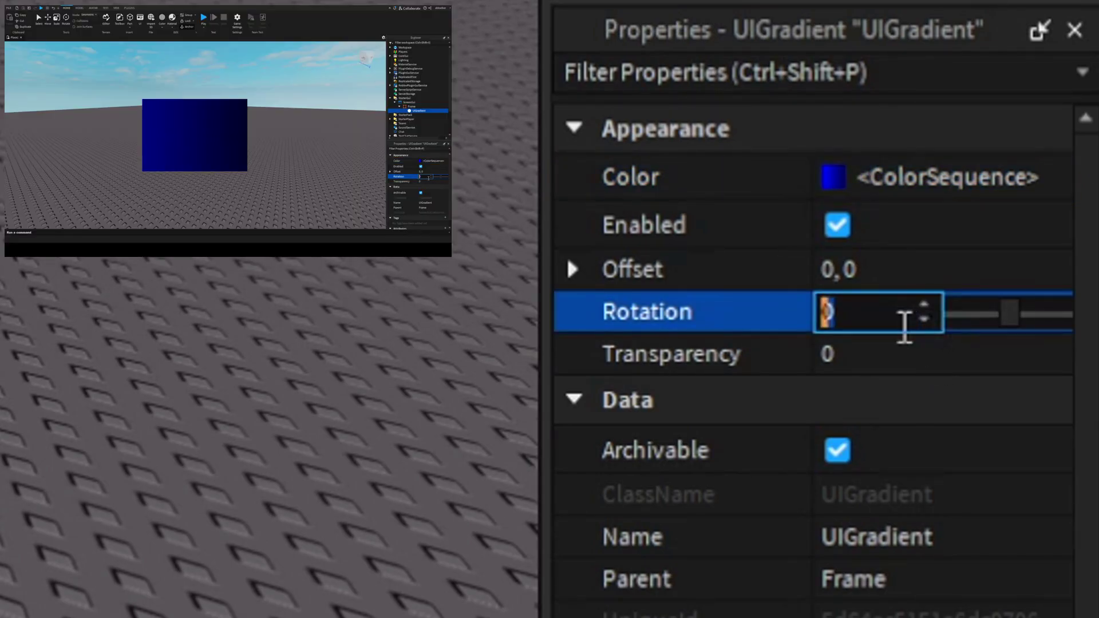
{"action": "type", "text": "90"}
{"action": "key", "text": "Return"}
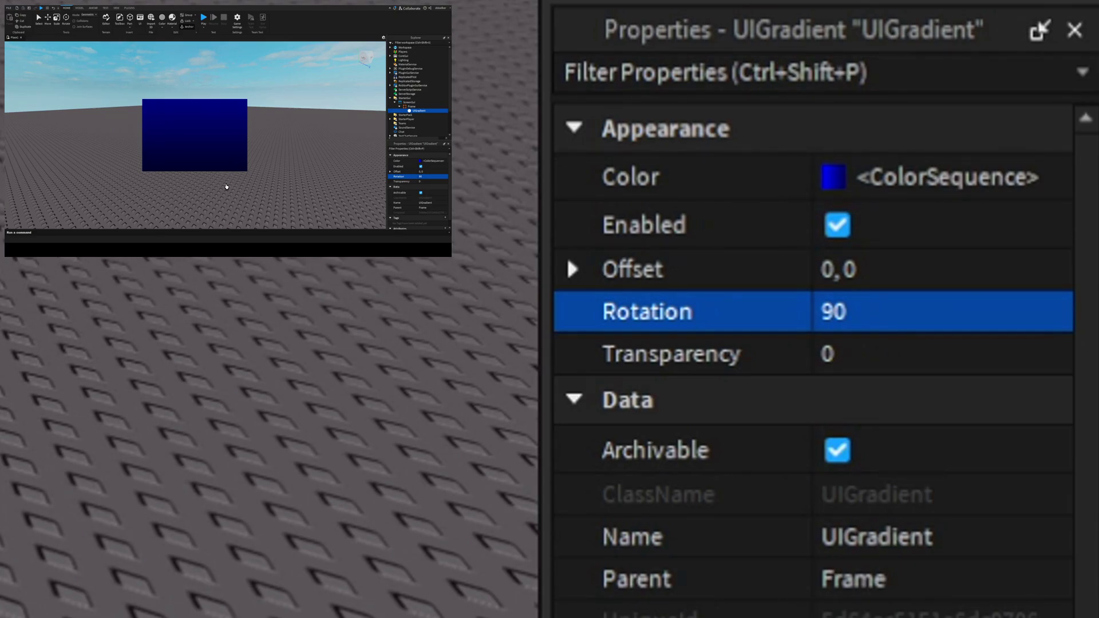
- Change the Frame's BackgroundColor3 to white, 255, 255, 255
{"action": "left_click", "coordinate": [198, 163]}
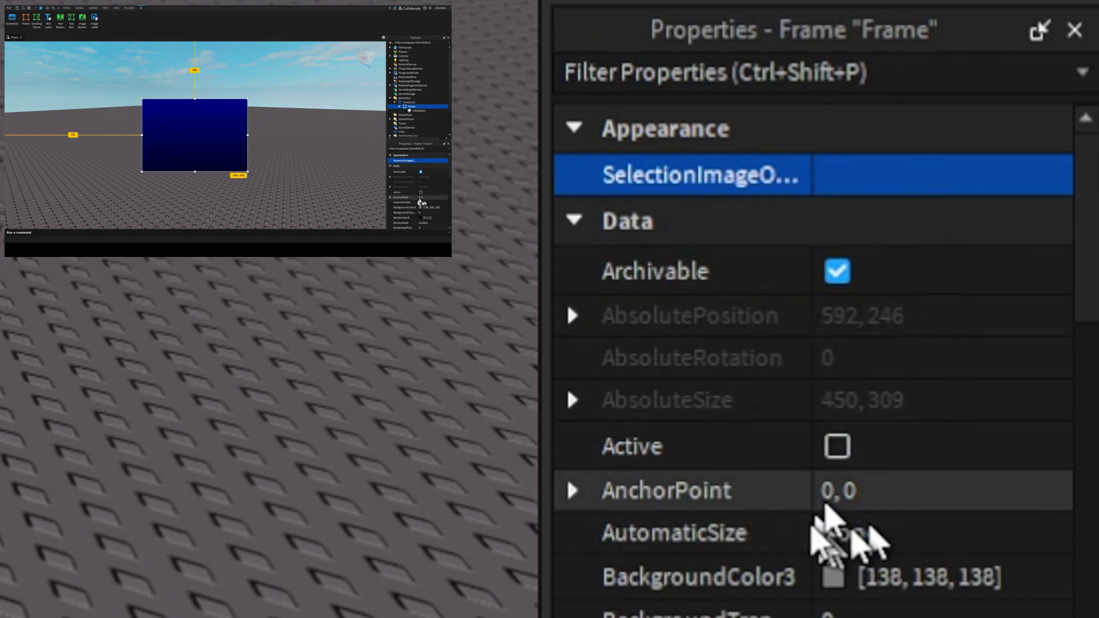
{"action": "scroll", "coordinate": [824, 509], "scroll_direction": "down", "scroll_amount": 1}
{"action": "left_click", "coordinate": [834, 468]}
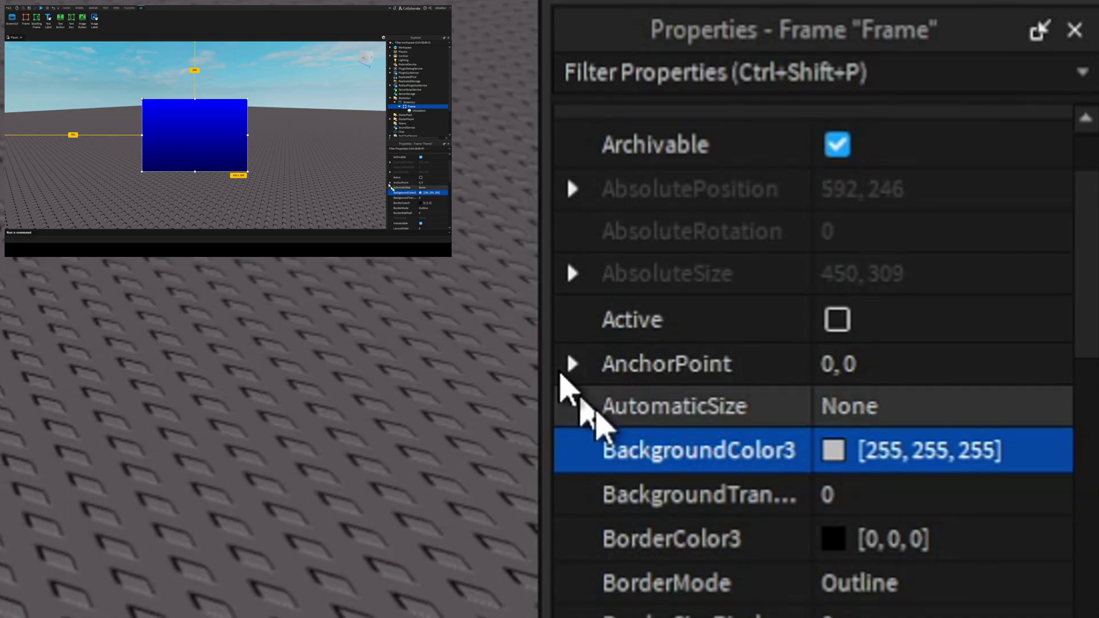
{"action": "left_click", "coordinate": [832, 416]}
{"action": "left_click", "coordinate": [836, 452]}
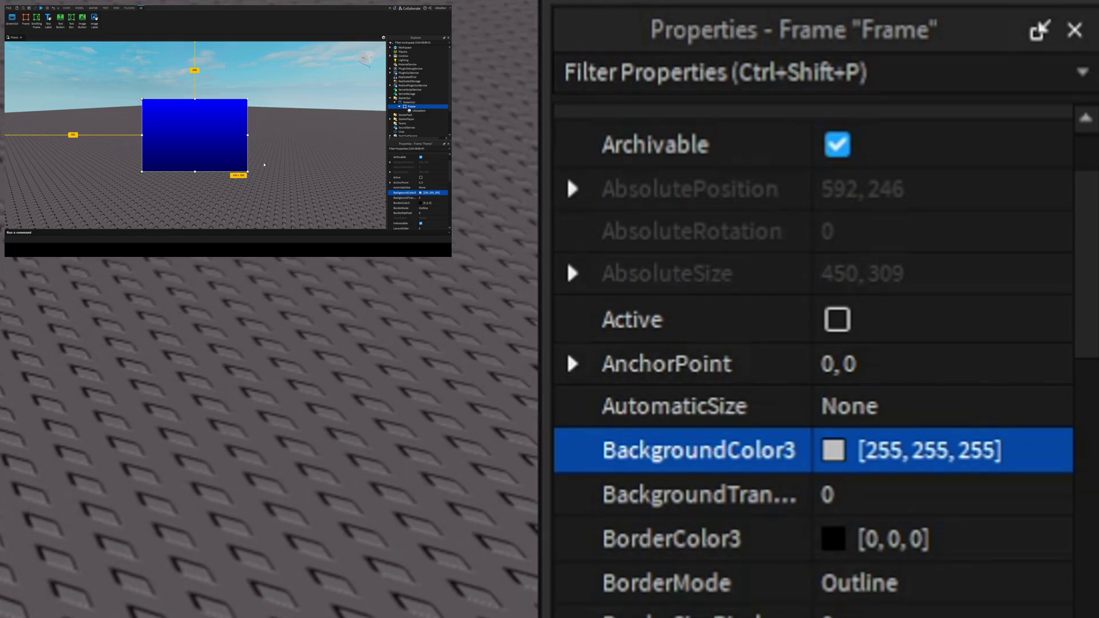
- Edit the UIGradient's colour keypoints to run blue, dark blue, then blue
{"action": "left_click", "coordinate": [419, 111]}
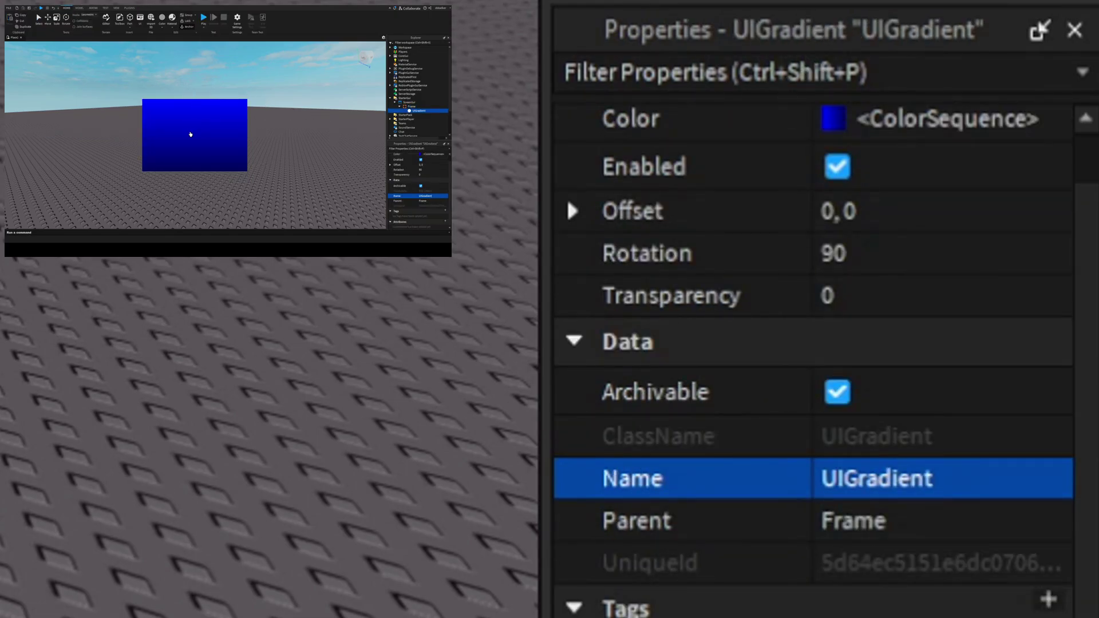
{"action": "scroll", "coordinate": [994, 257], "scroll_direction": "up", "scroll_amount": 1}
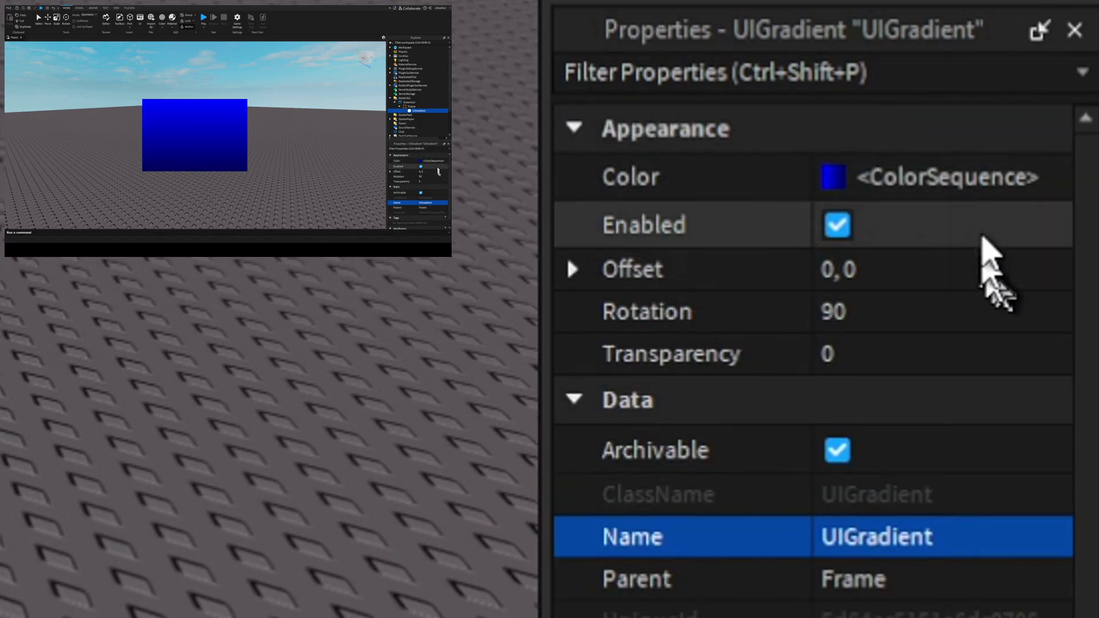
{"action": "left_click", "coordinate": [1006, 171]}
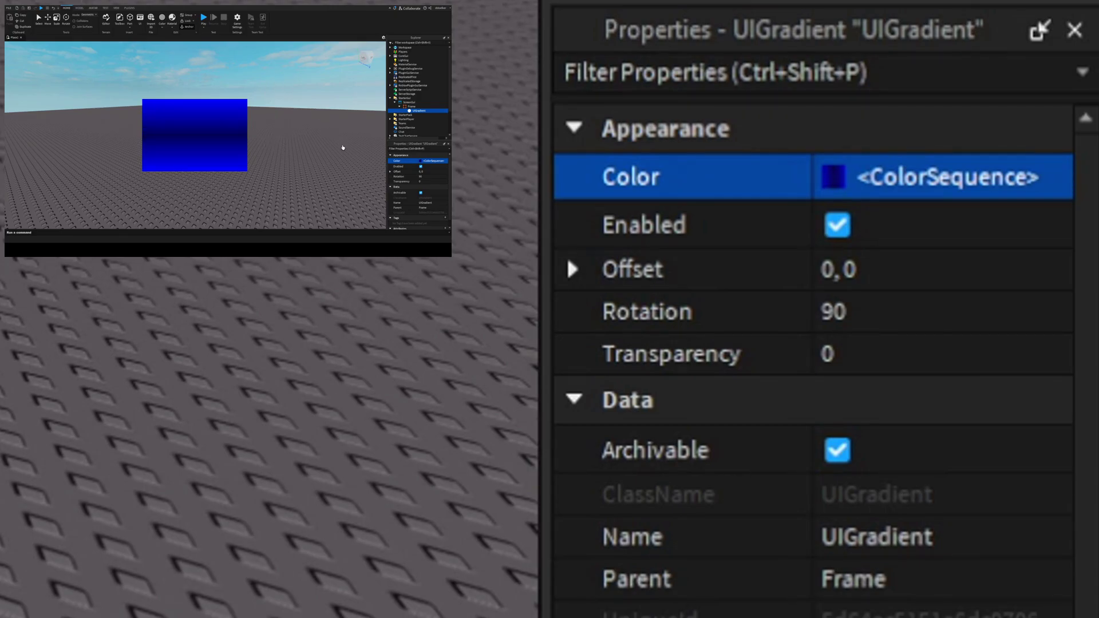
- Expand the gradient's Offset and try Offset Y values of 10 and 1
{"action": "left_click", "coordinate": [390, 171]}
{"action": "left_click", "coordinate": [399, 181]}
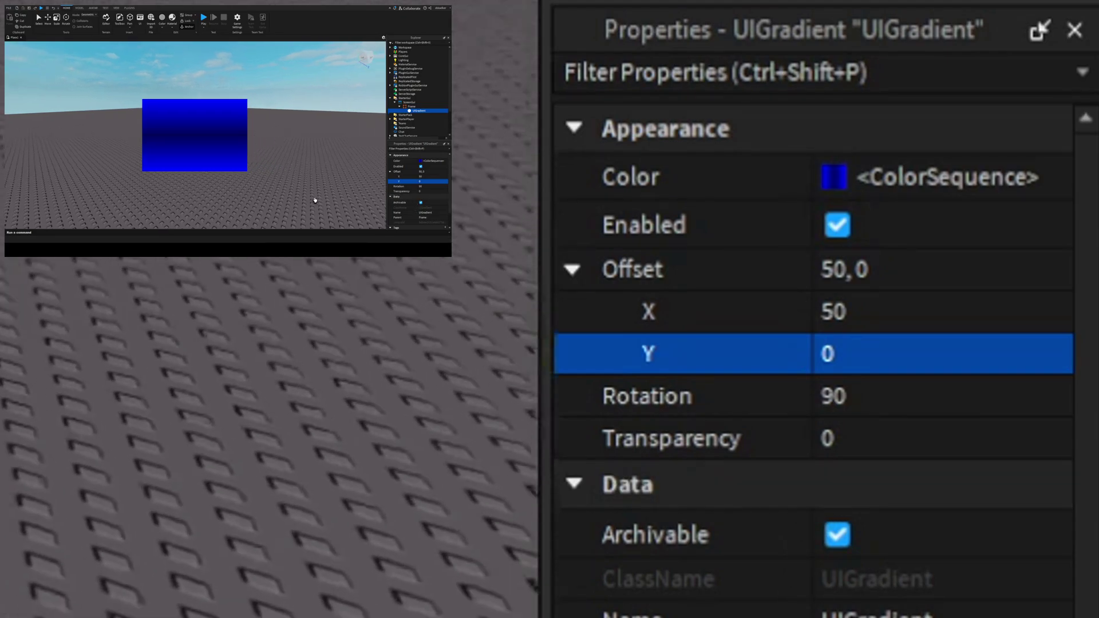
{"action": "left_click", "coordinate": [421, 181]}
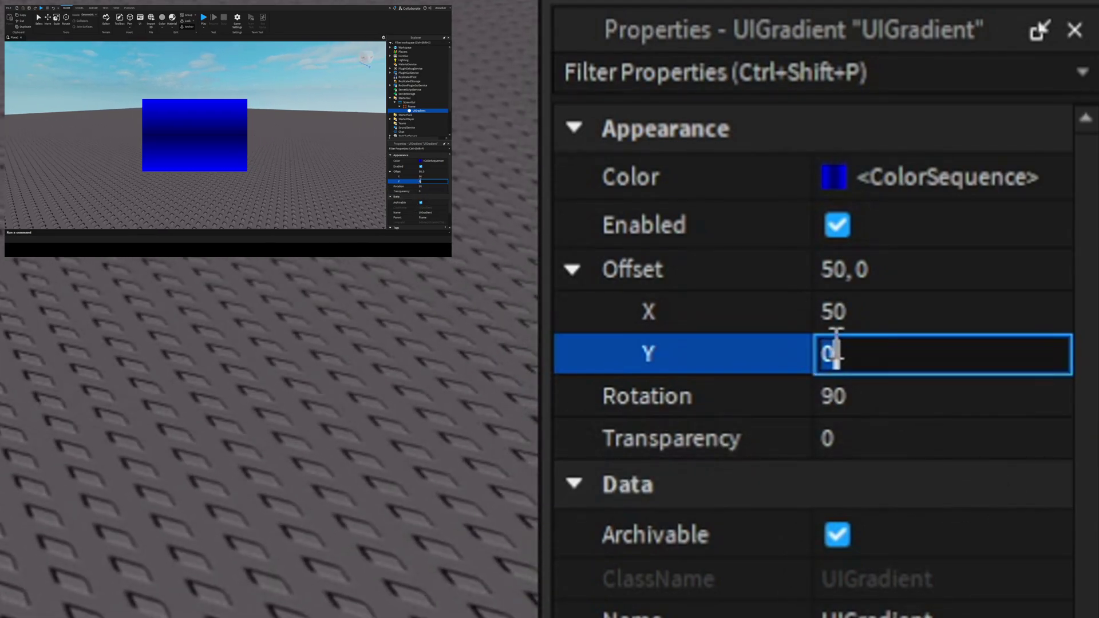
{"action": "type", "text": "10"}
{"action": "key", "text": "Return"}
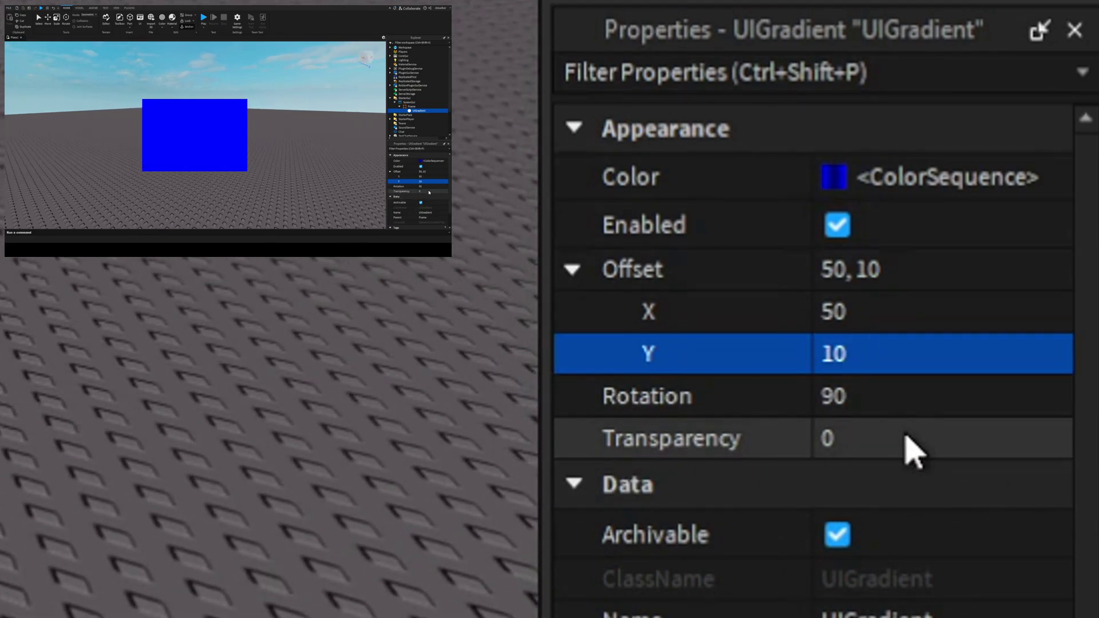
{"action": "left_click", "coordinate": [909, 355]}
{"action": "type", "text": "1"}
{"action": "key", "text": "Return"}
- Set Offset Y to 0.5, then clear it back to 0
{"action": "left_click", "coordinate": [910, 357]}
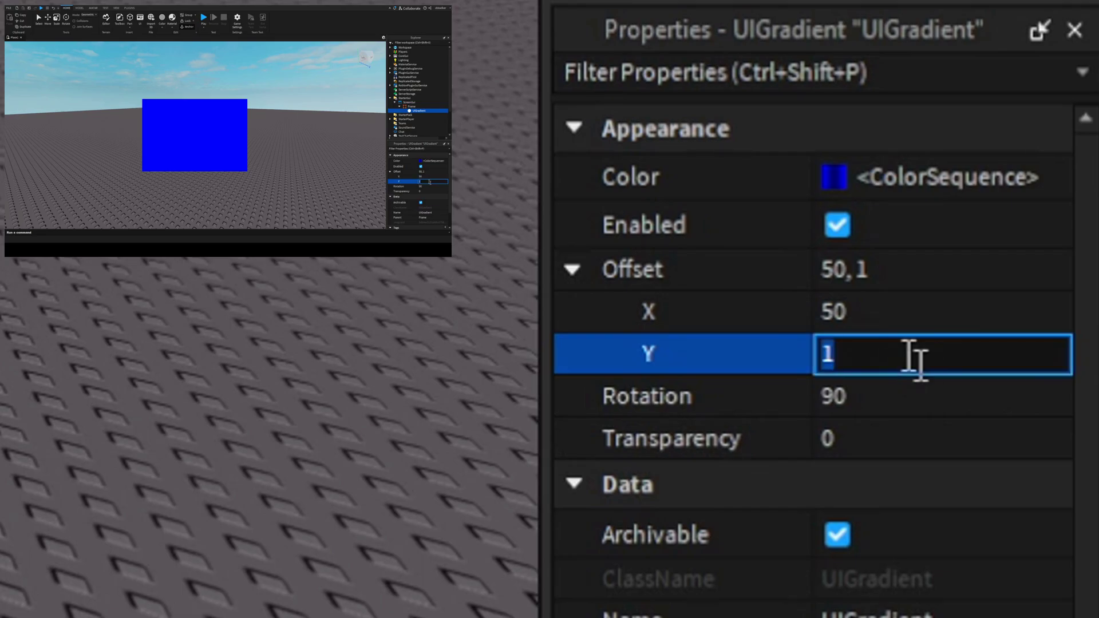
{"action": "type", "text": "0.5"}
{"action": "key", "text": "Return"}
{"action": "left_click", "coordinate": [910, 359]}
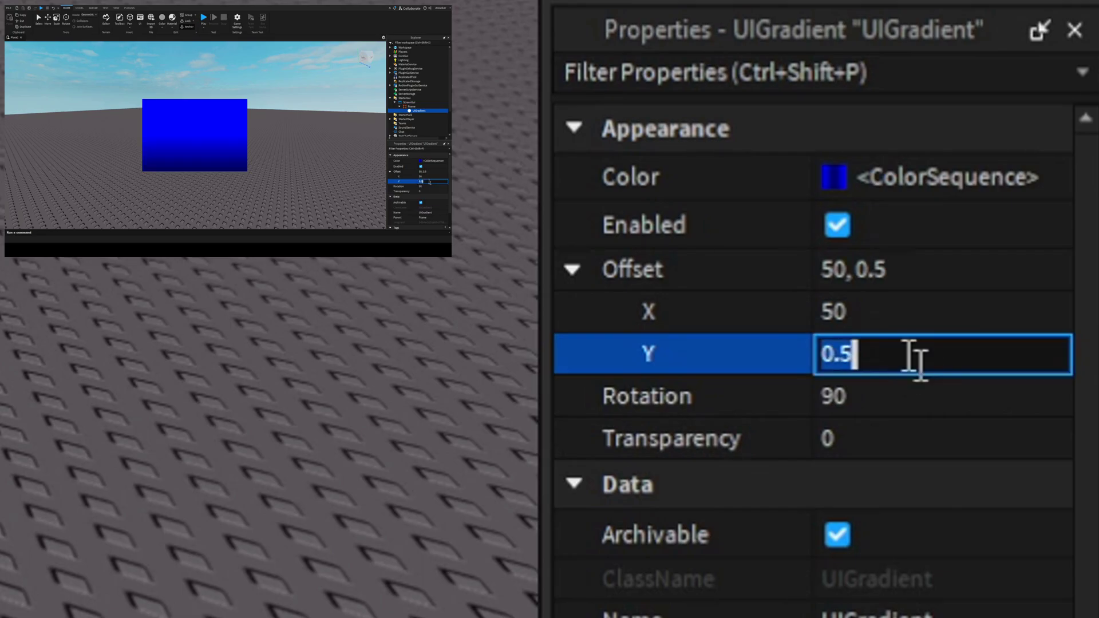
{"action": "key", "text": "Delete"}
{"action": "key", "text": "Delete"}
{"action": "key", "text": "Delete"}
{"action": "type", "text": "0"}
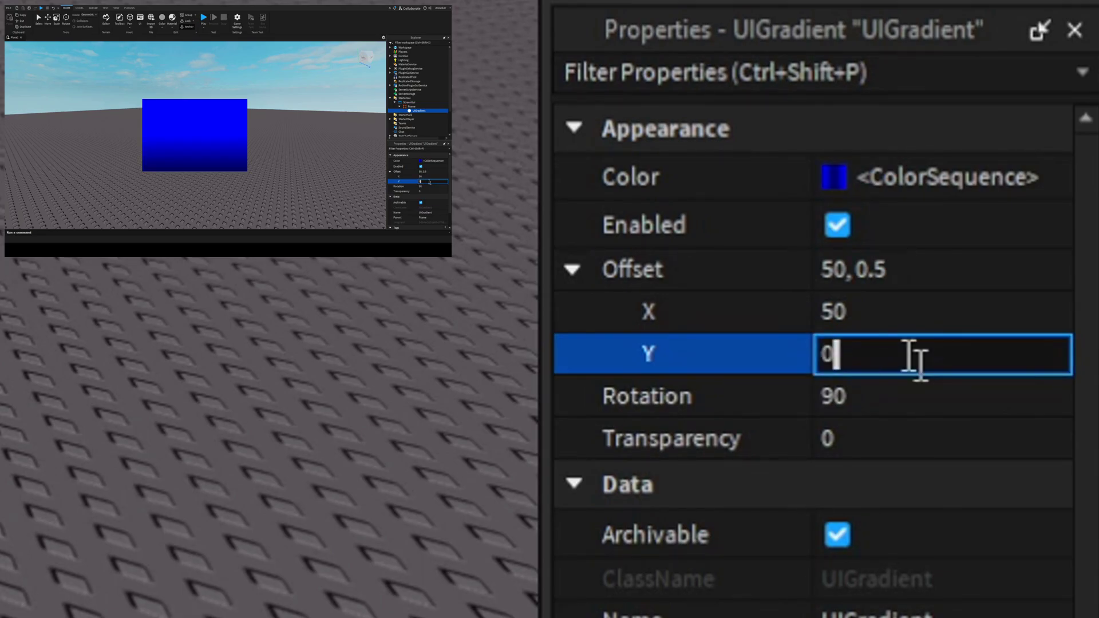
{"action": "key", "text": "Return"}
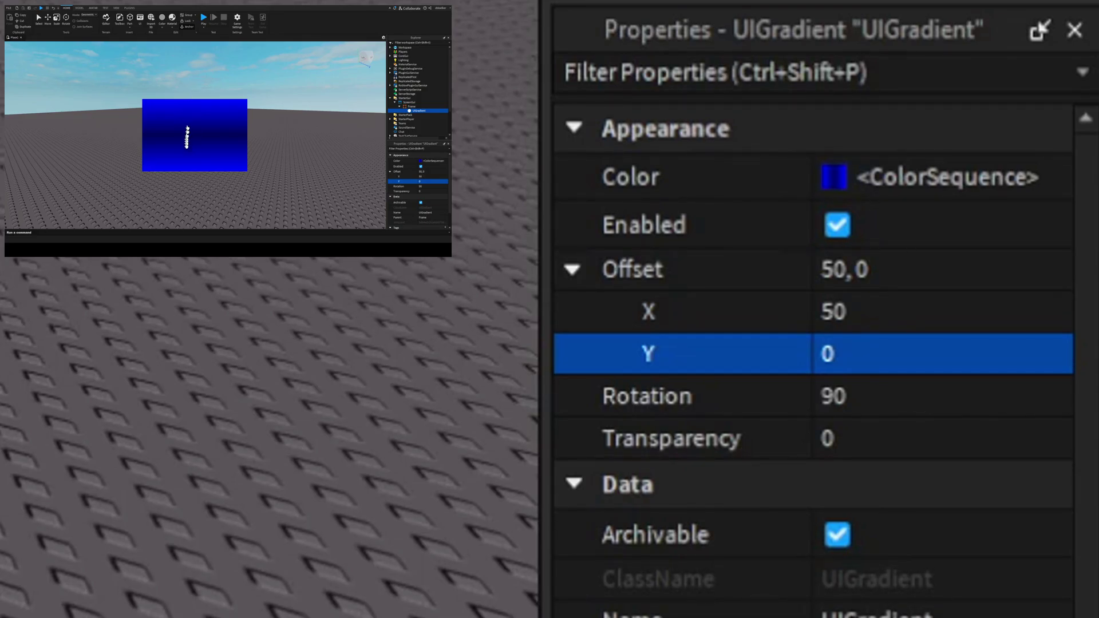
- Enter an invalid Offset X value so X resets to 0
{"action": "left_click", "coordinate": [961, 299]}
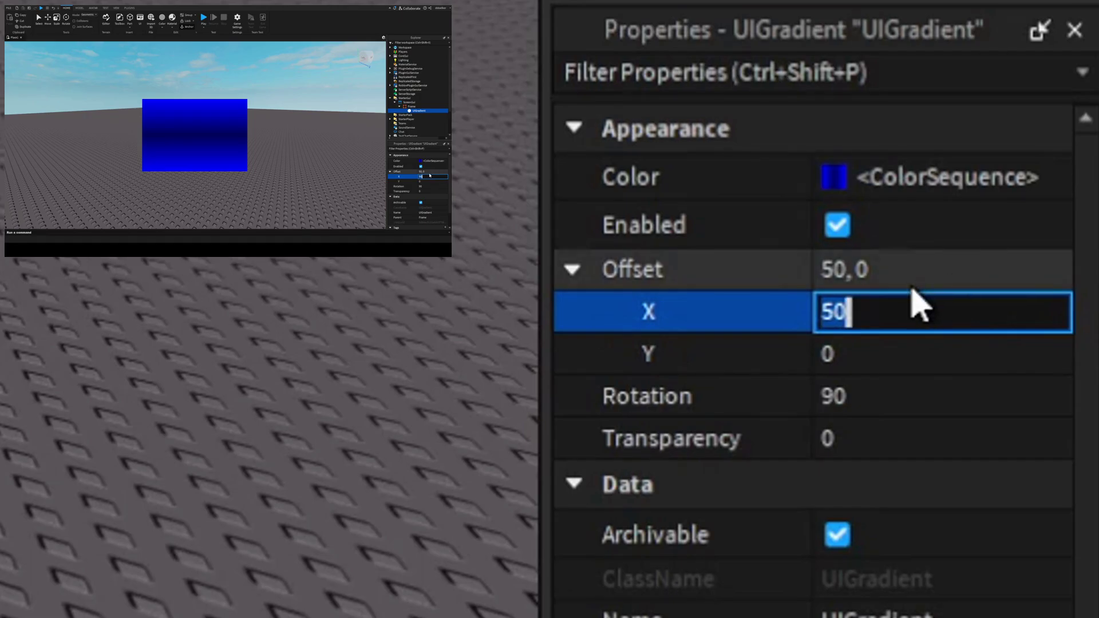
{"action": "type", "text": "135832987y"}
{"action": "key", "text": "Return"}
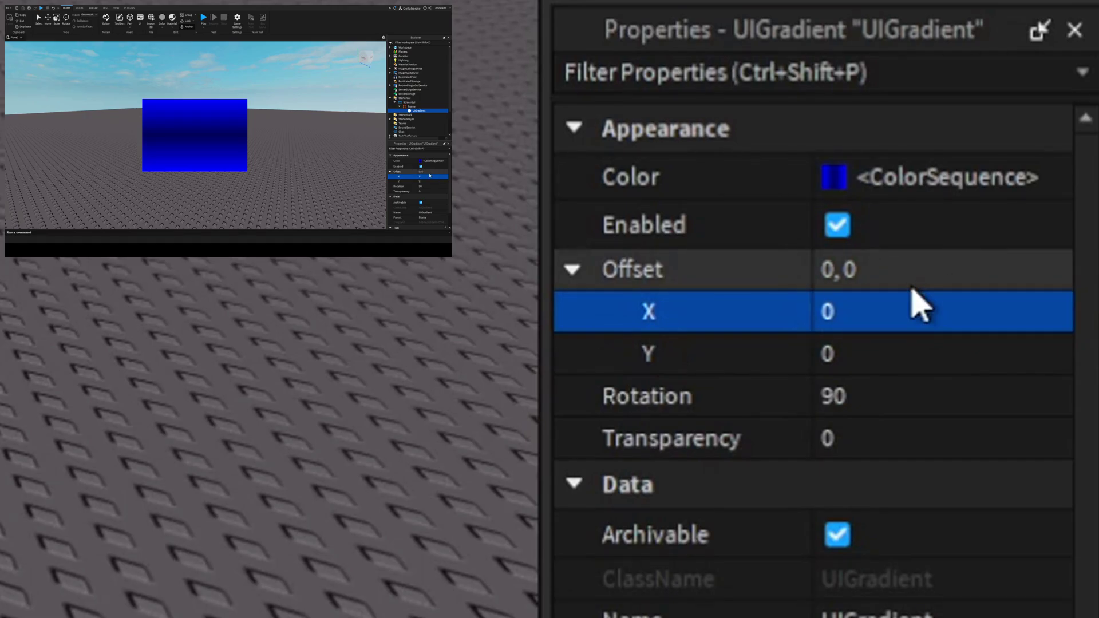
{"action": "left_click", "coordinate": [899, 311]}
{"action": "type", "text": "53125932495"}
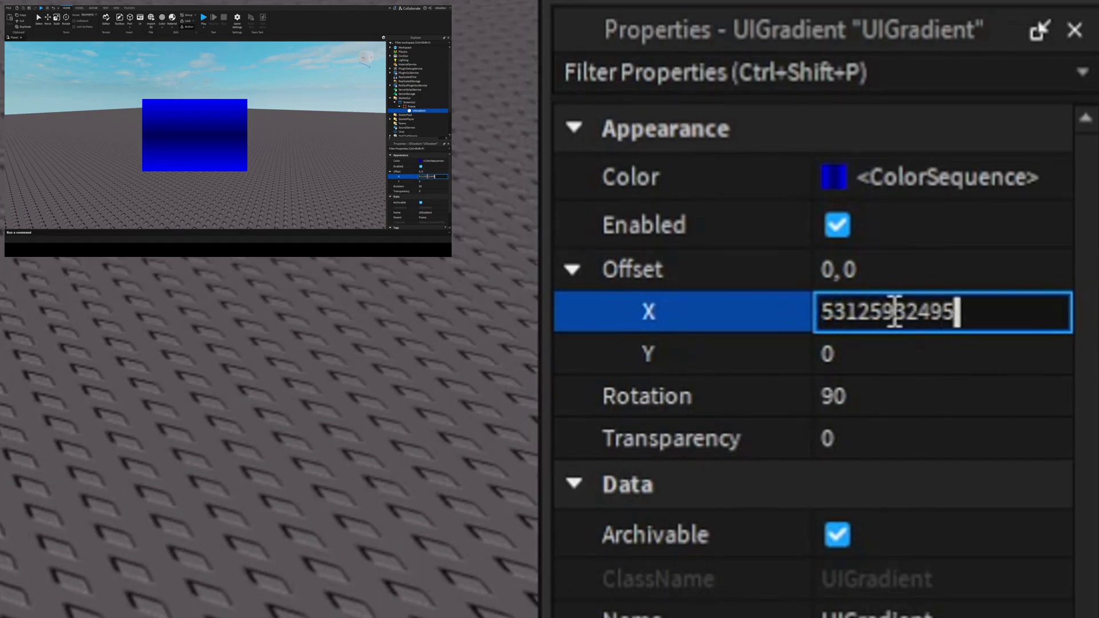
{"action": "key", "text": "Return"}
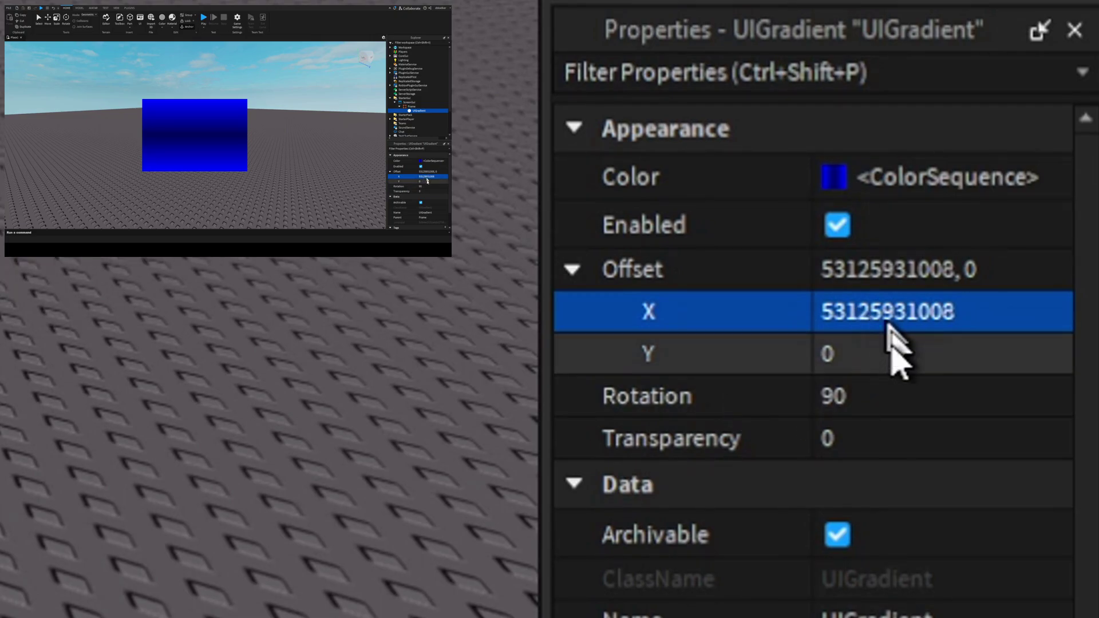
- Test an Offset Y of 0.1 twice, returning it to 0 each time
{"action": "left_click", "coordinate": [841, 352]}
{"action": "type", "text": "0.1"}
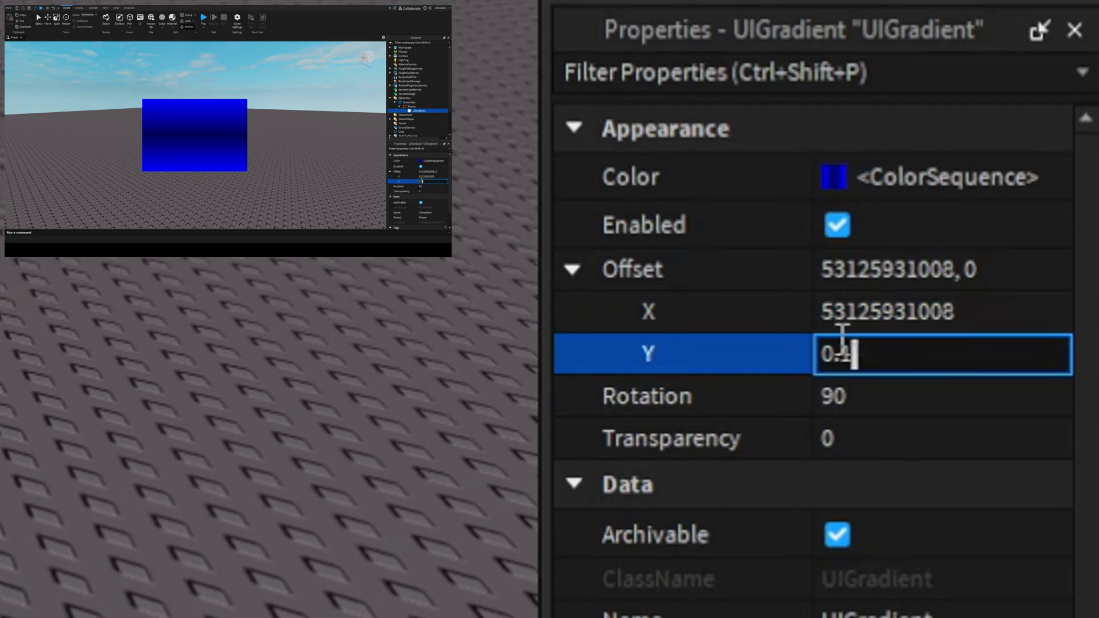
{"action": "key", "text": "Return"}
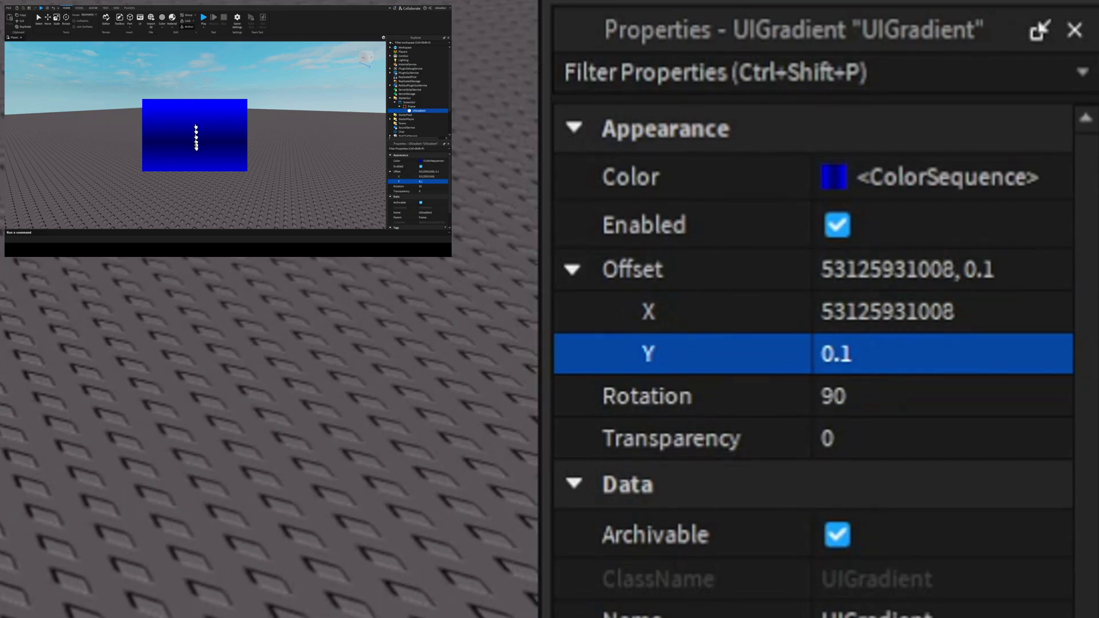
{"action": "left_click", "coordinate": [1001, 363]}
{"action": "type", "text": "0"}
{"action": "key", "text": "Return"}
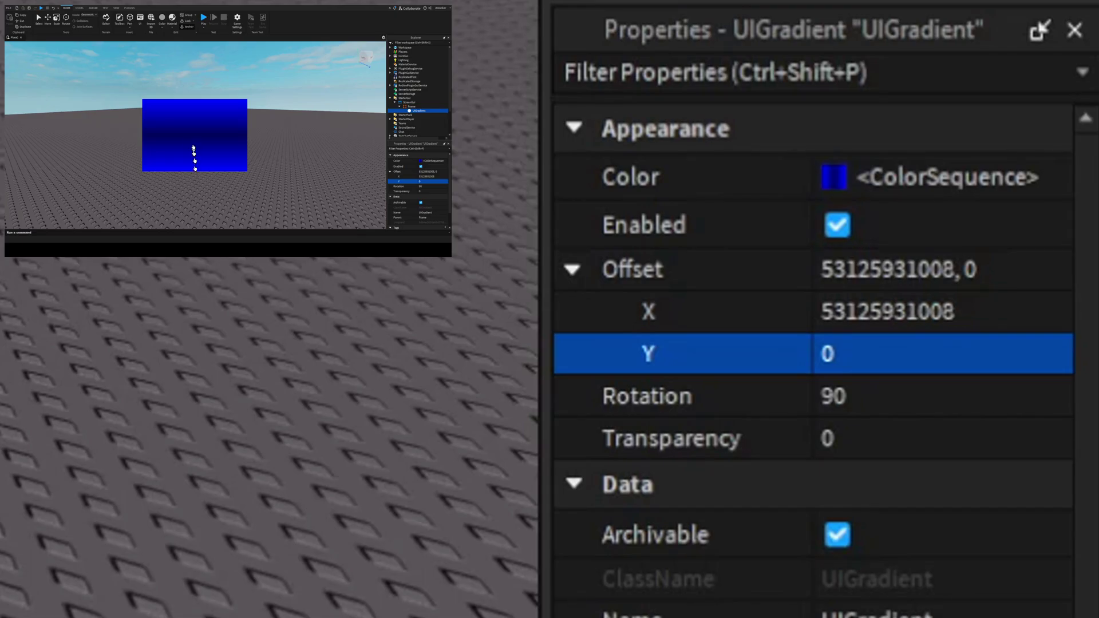
{"action": "left_click", "coordinate": [858, 315]}
{"action": "left_click", "coordinate": [870, 351]}
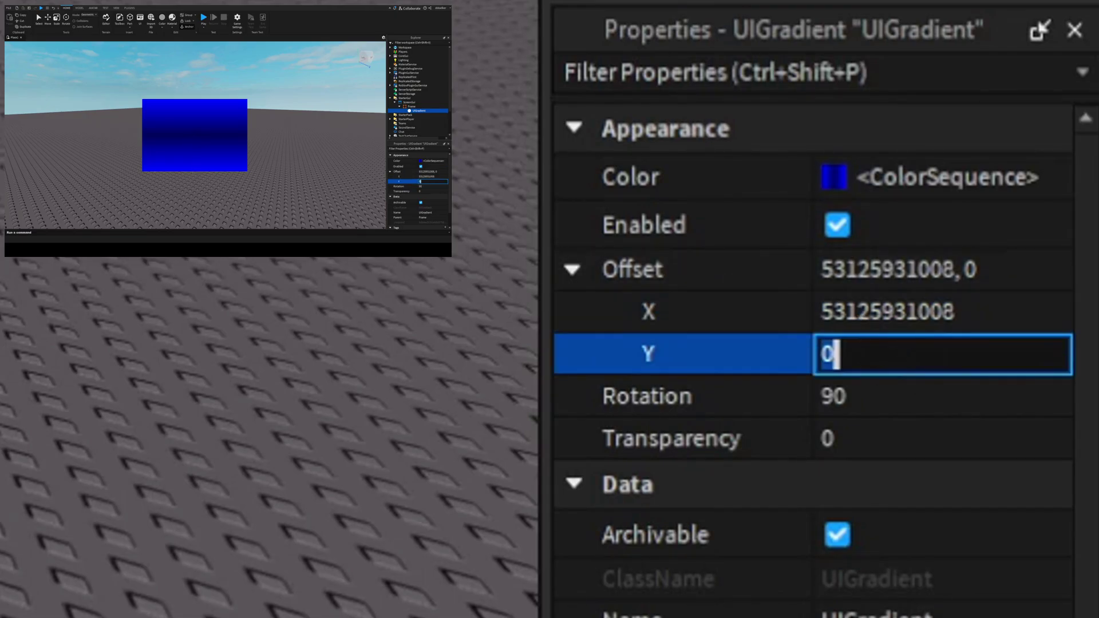
{"action": "type", "text": "0.1"}
{"action": "key", "text": "Return"}
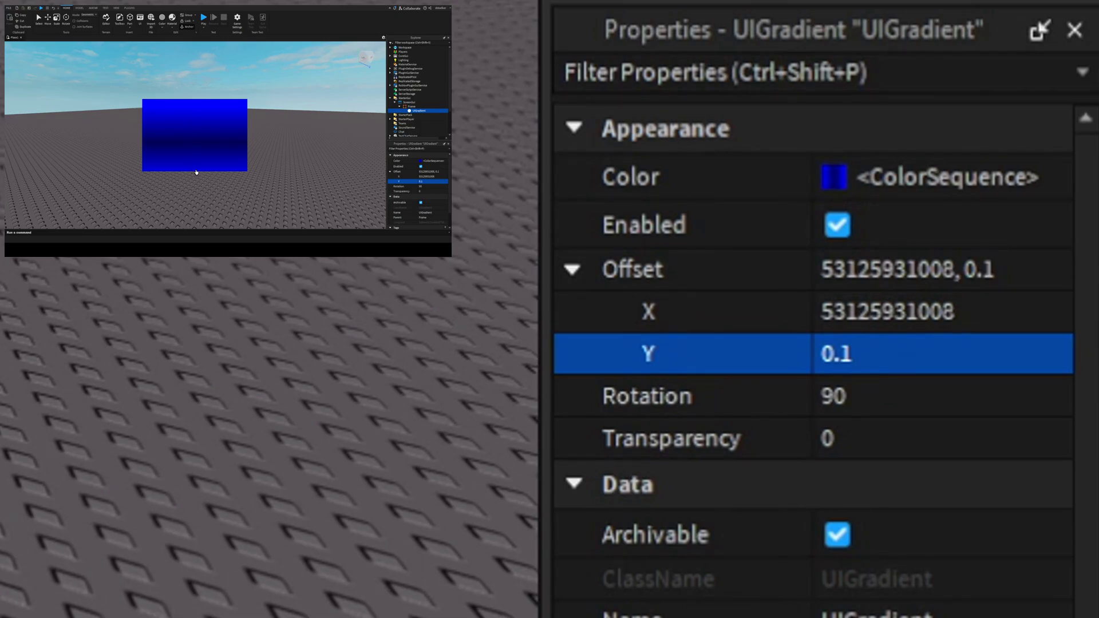
{"action": "left_click", "coordinate": [903, 363]}
{"action": "type", "text": "0"}
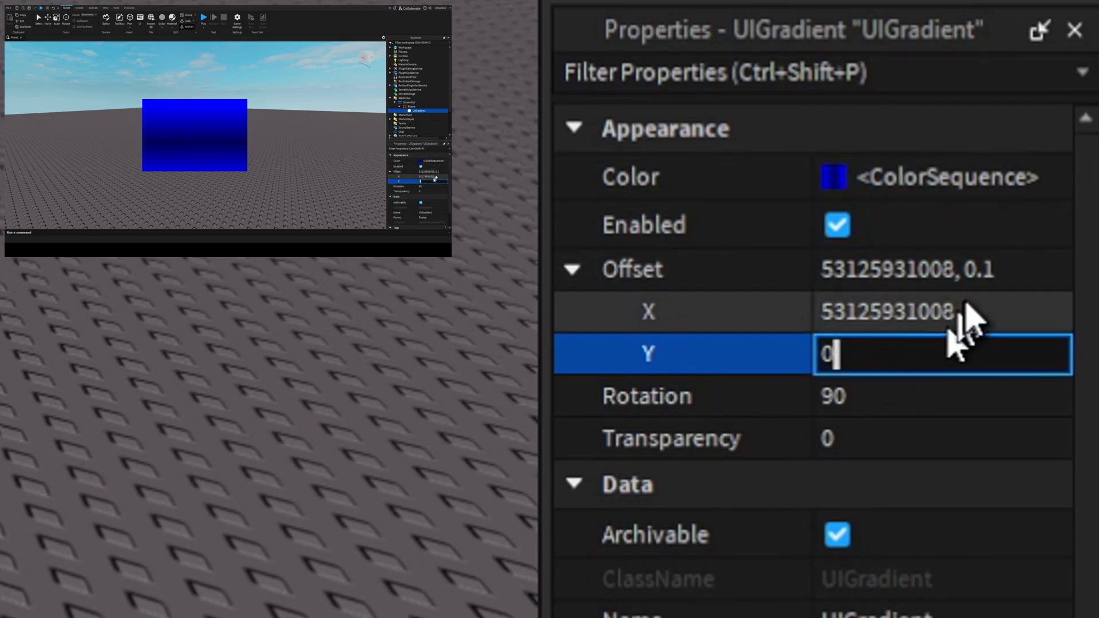
{"action": "key", "text": "Return"}
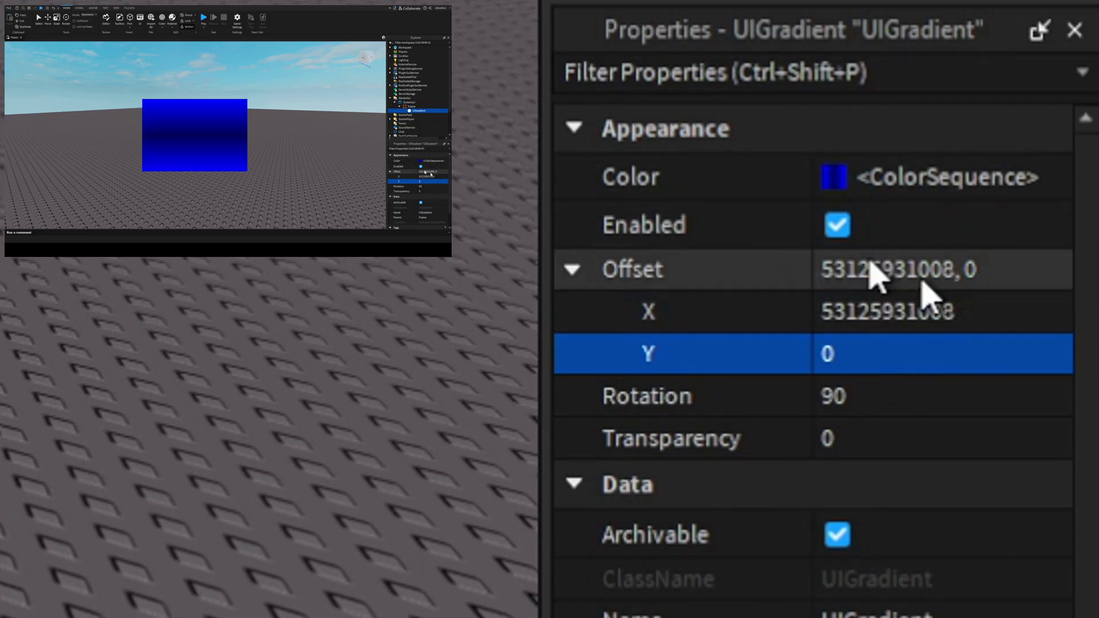
- Set the UIGradient's Transparency value to 0 as the base for a NumberSequence
{"action": "left_click", "coordinate": [873, 441]}
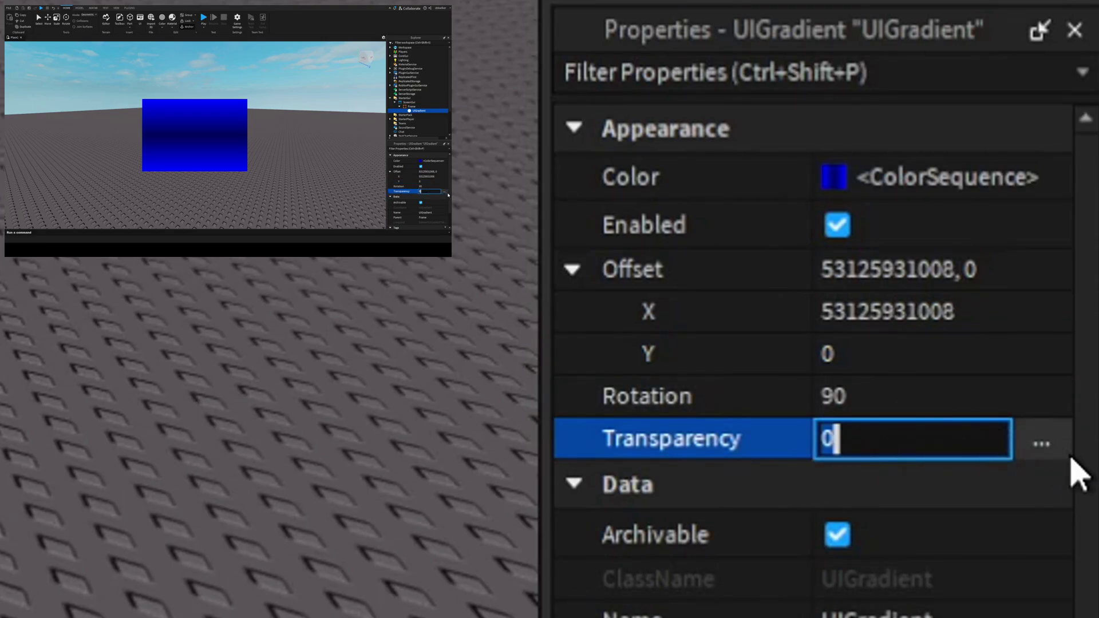
{"action": "type", "text": "0"}
{"action": "key", "text": "Return"}
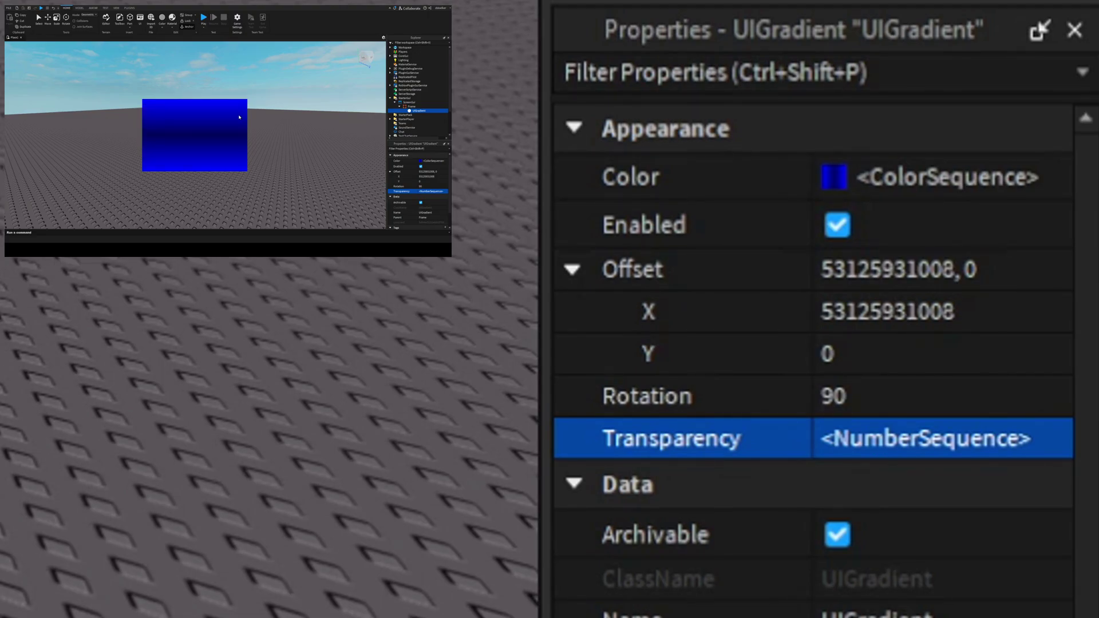
- Raise a transparency keypoint to form horizontal blue stripes, then deselect the UIGradient
{"action": "left_click_drag", "start_coordinate": [239, 117], "coordinate": [239, 90]}
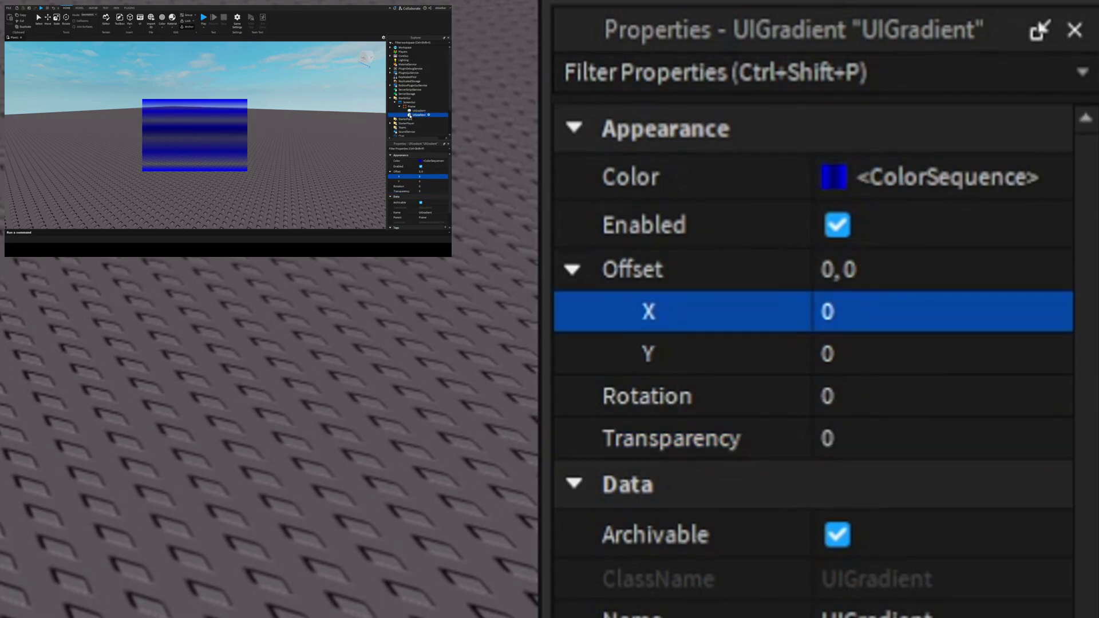
{"action": "key", "text": "Delete"}
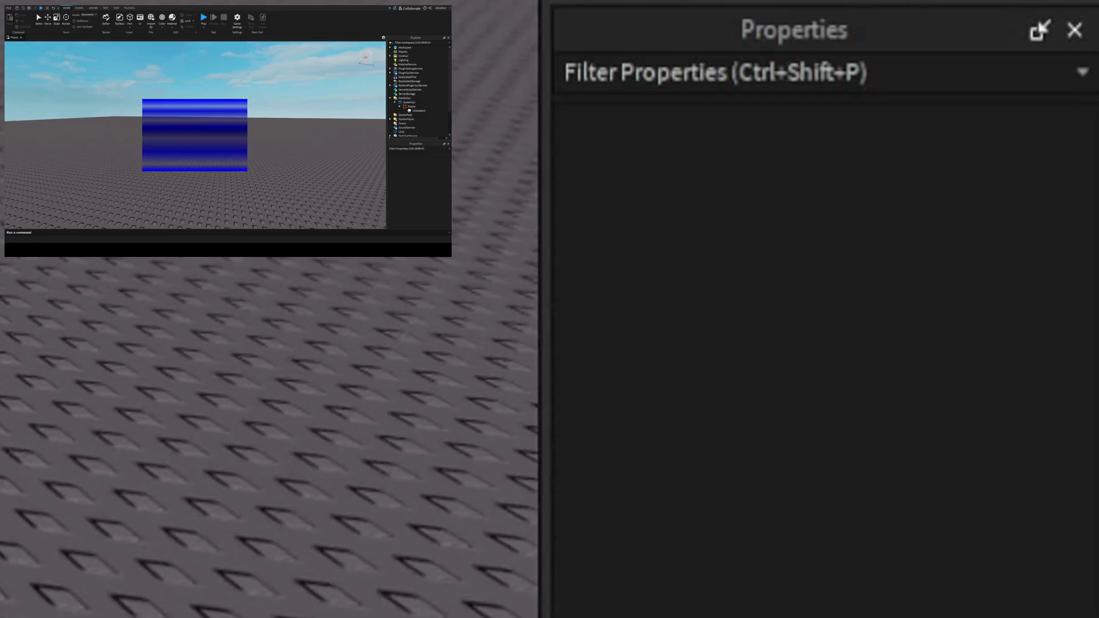